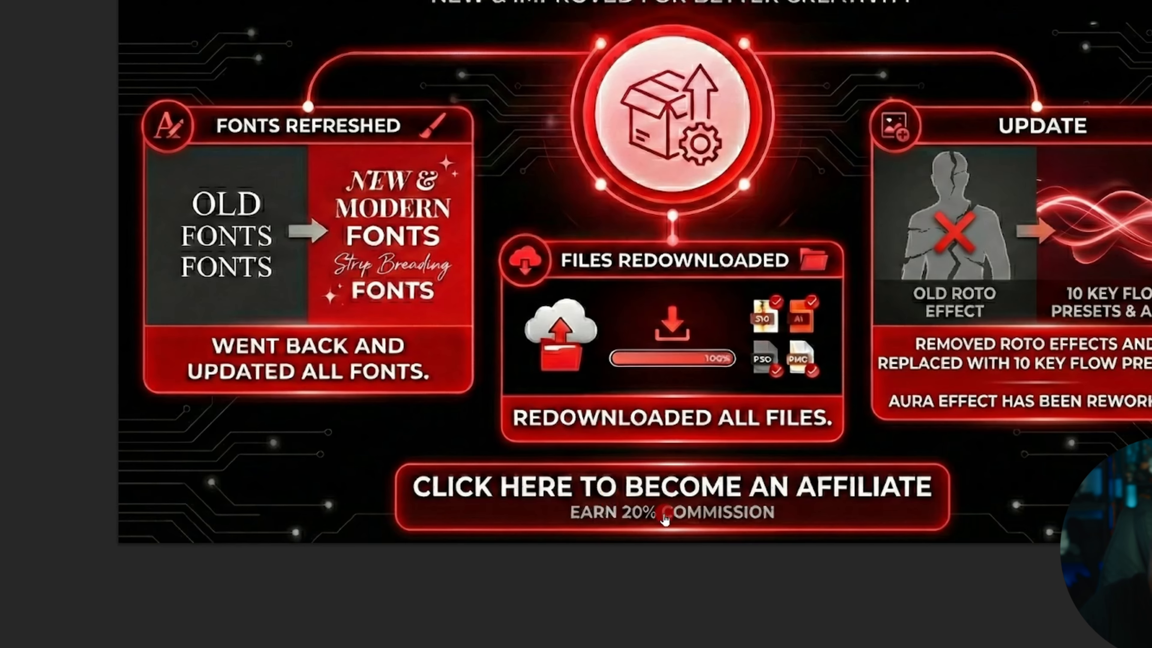
{"action": "left_click", "coordinate": [663, 512]}
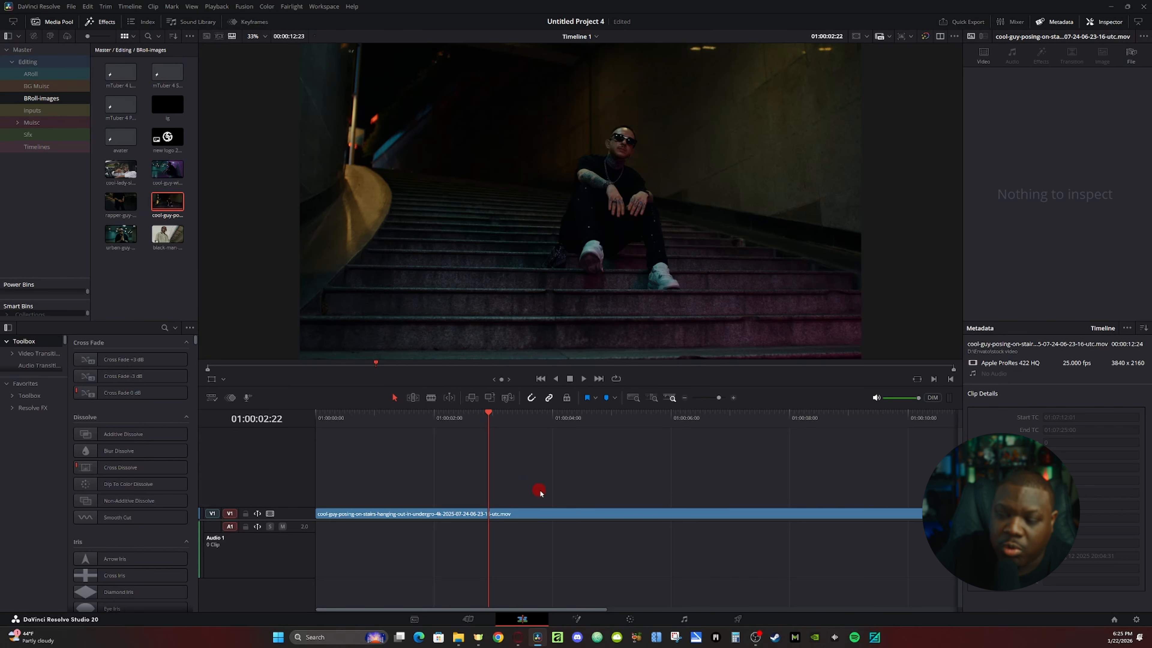
- Duplicate the stairs clip onto track V2 and isolate the seated man in the copy with Magic Mask points on his face and arm
{"action": "left_click", "coordinate": [523, 511]}
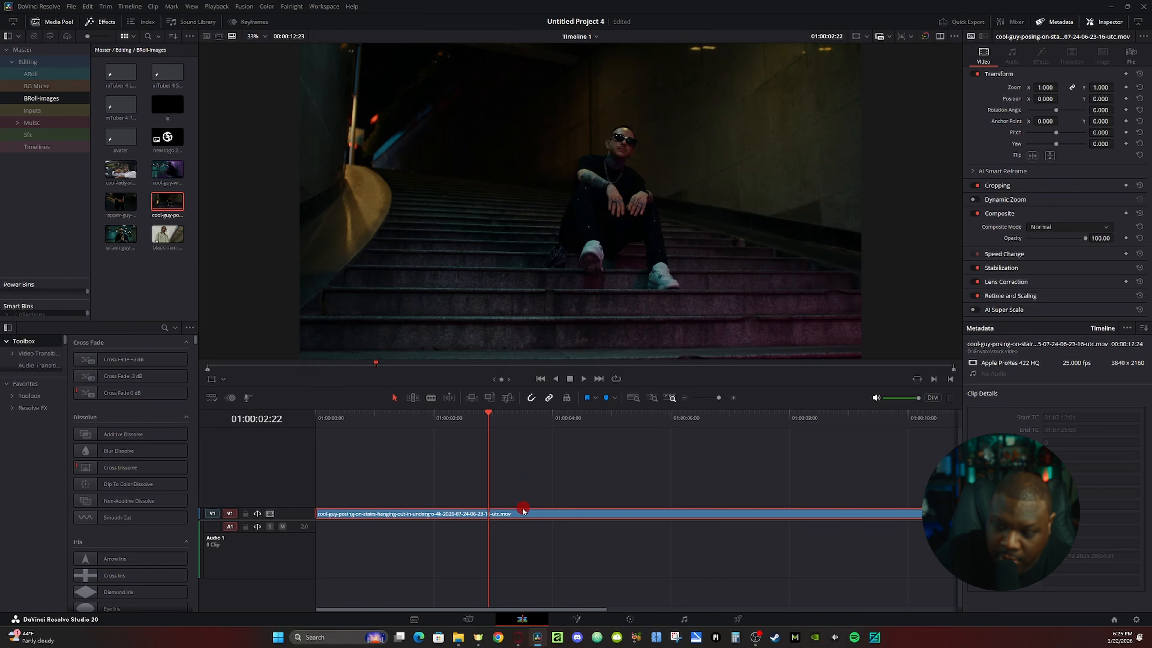
{"action": "left_click_drag", "start_coordinate": [523, 512], "coordinate": [527, 504]}
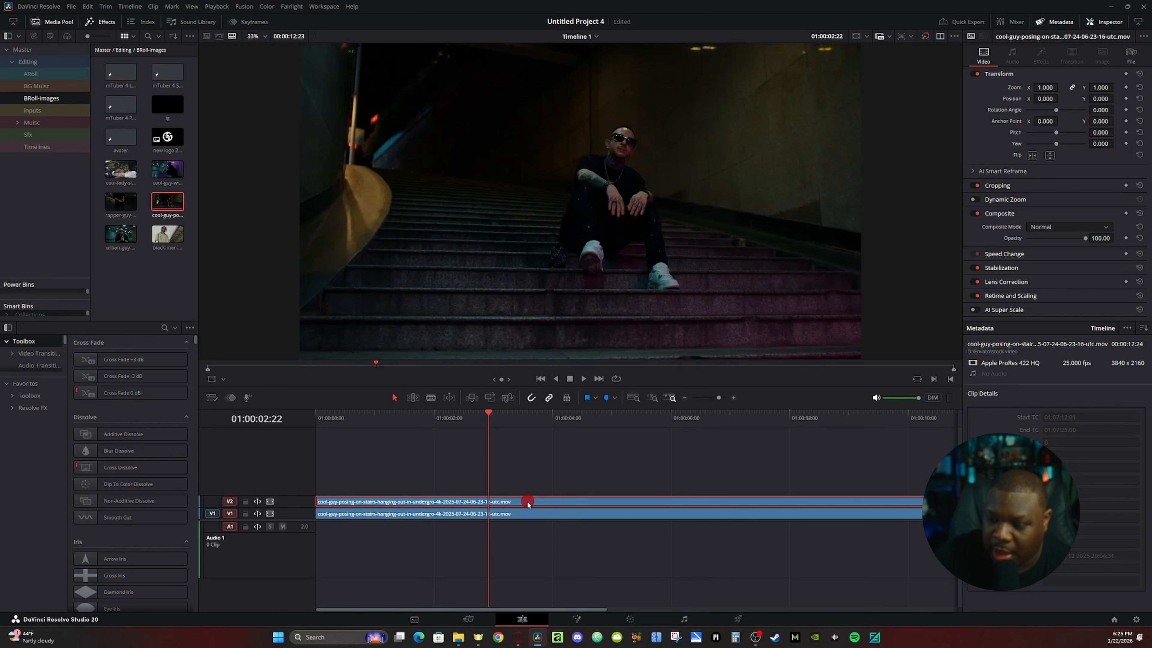
{"action": "left_click", "coordinate": [577, 619]}
{"action": "left_click", "coordinate": [533, 41]}
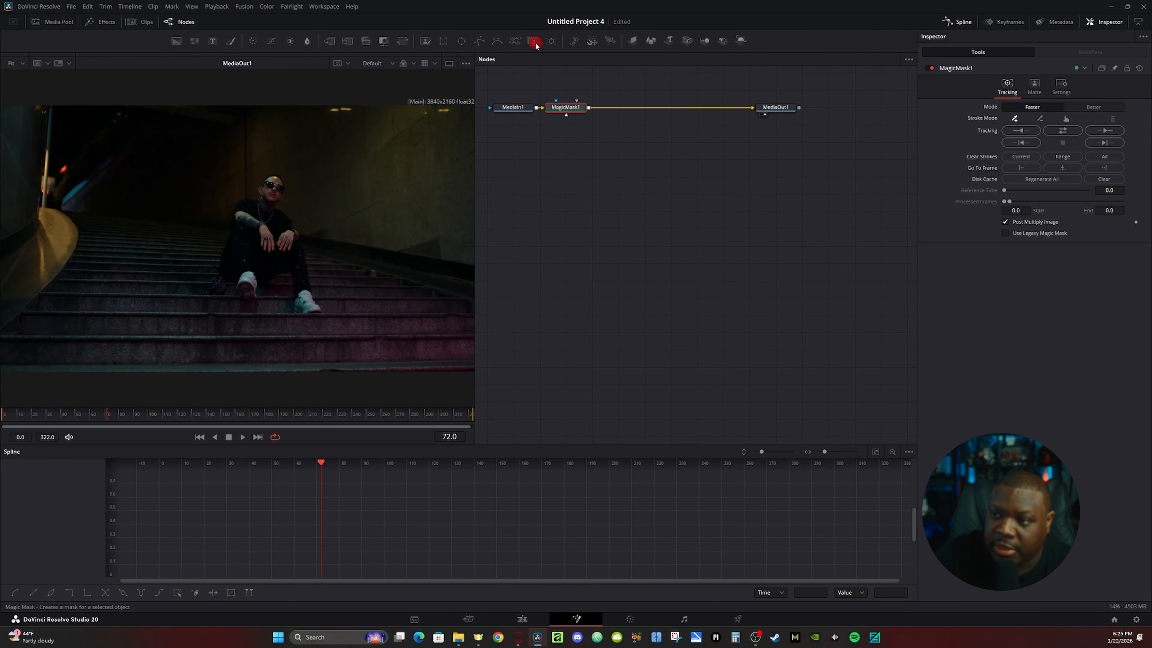
{"action": "left_click", "coordinate": [272, 183]}
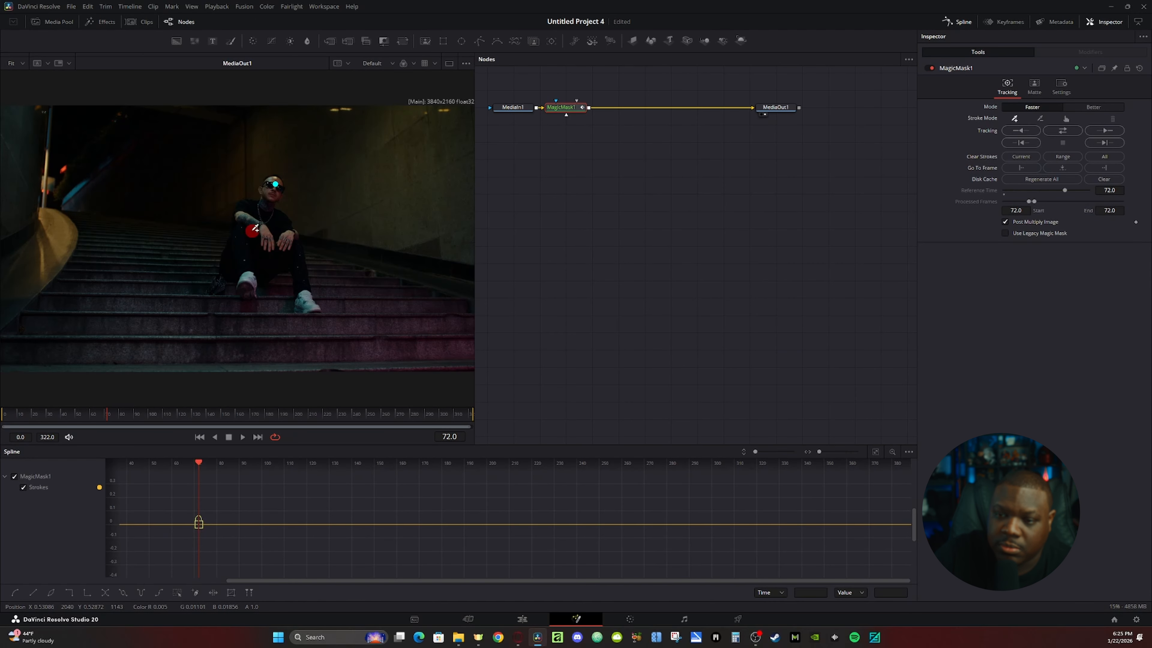
{"action": "left_click", "coordinate": [253, 228]}
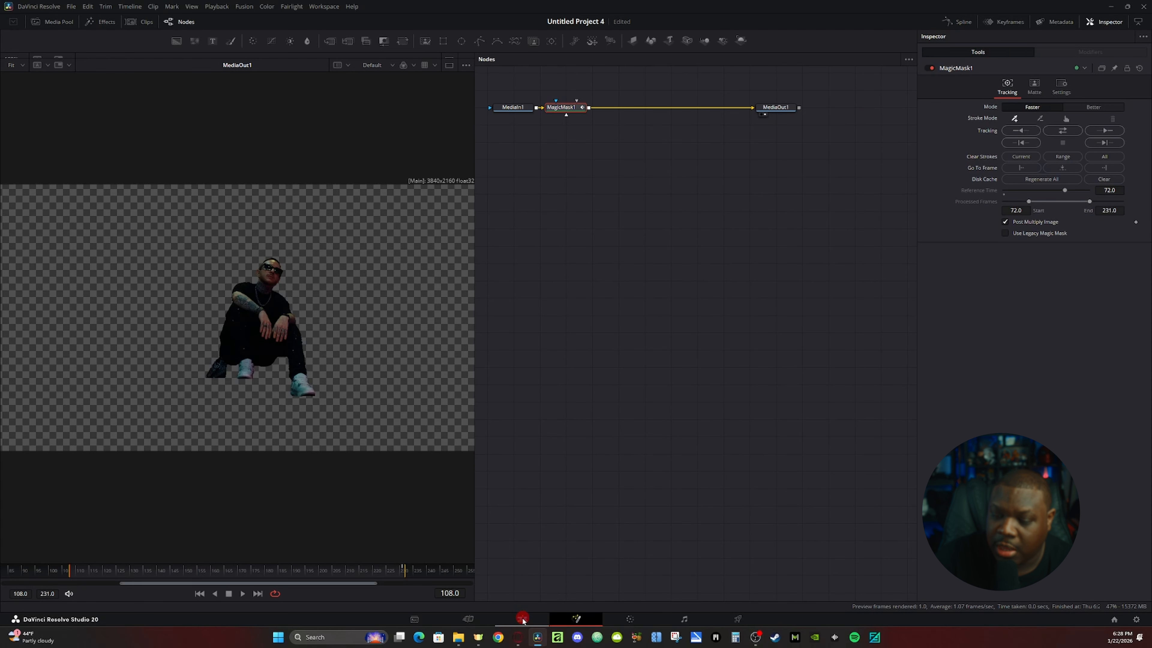
- Search the Edit page effects for "god", apply Aura Effect to the masked V2 clip and enable the V1 background clip
{"action": "left_click", "coordinate": [522, 619]}
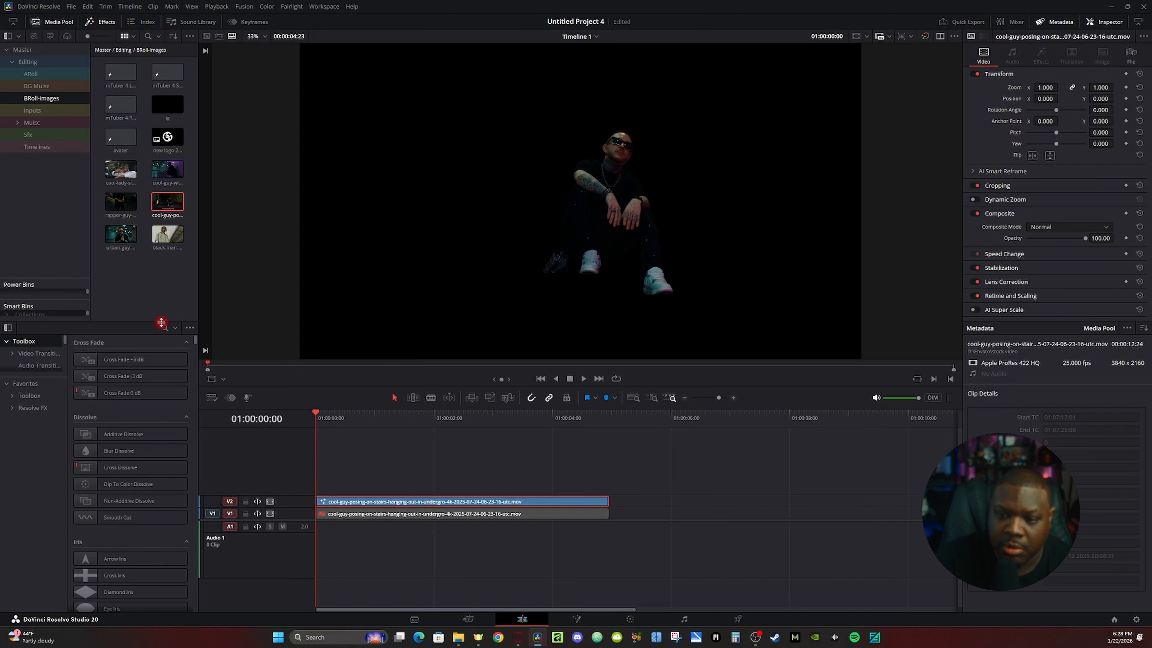
{"action": "left_click", "coordinate": [164, 328]}
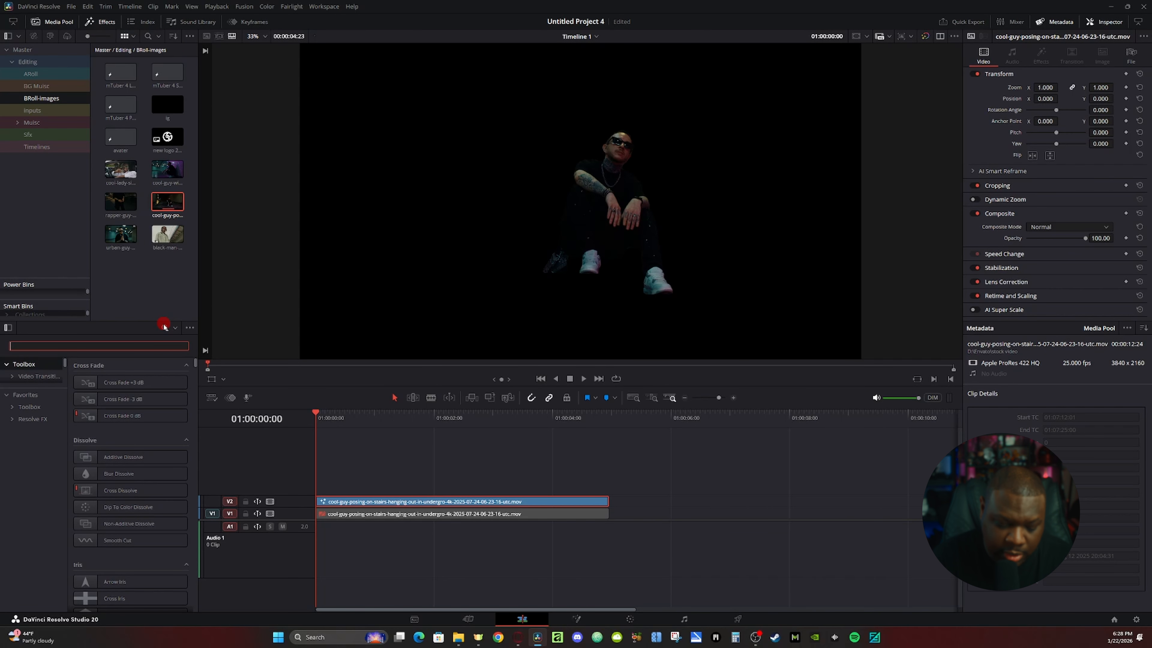
{"action": "type", "text": "god"}
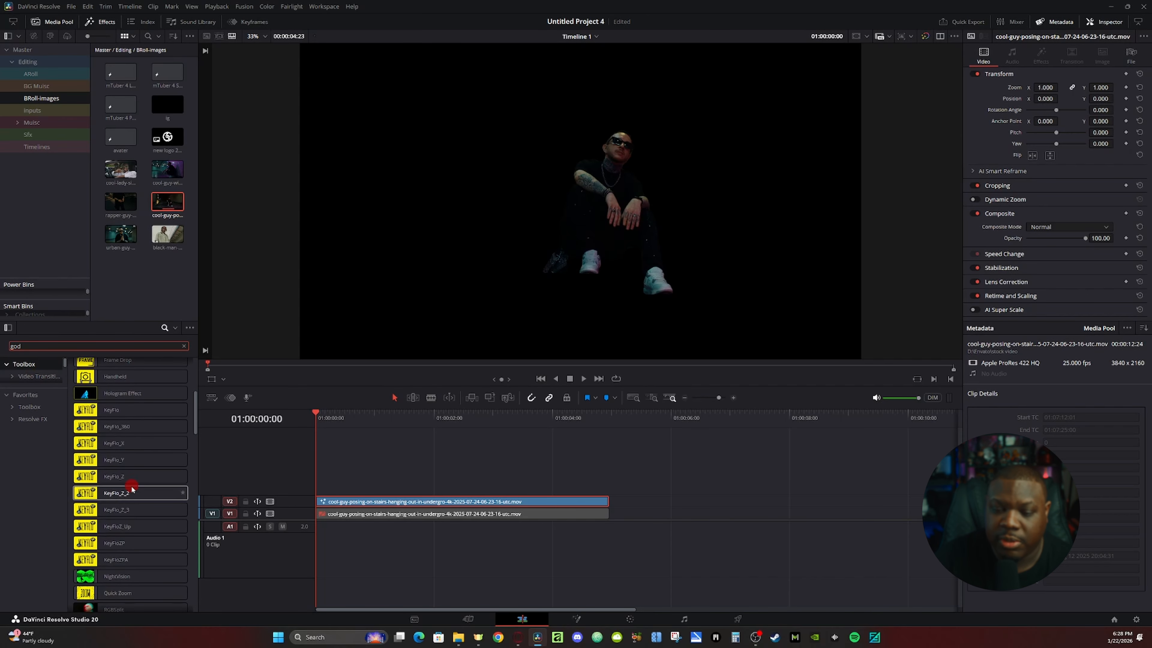
{"action": "left_click_drag", "start_coordinate": [111, 384], "coordinate": [407, 501]}
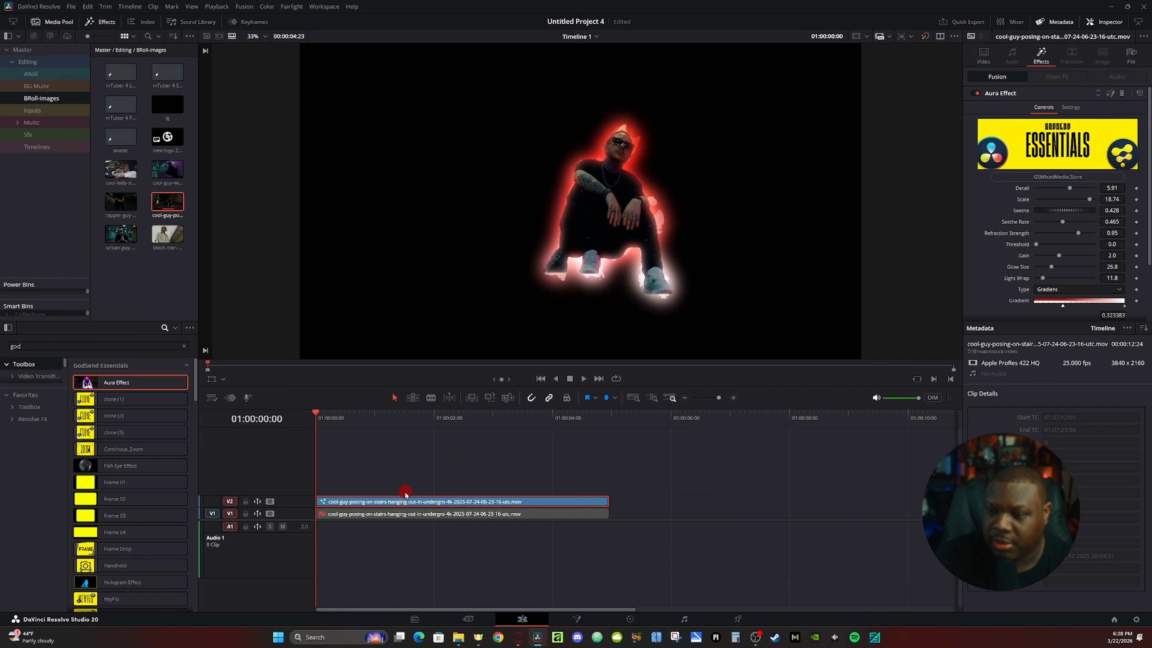
{"action": "left_click", "coordinate": [418, 516]}
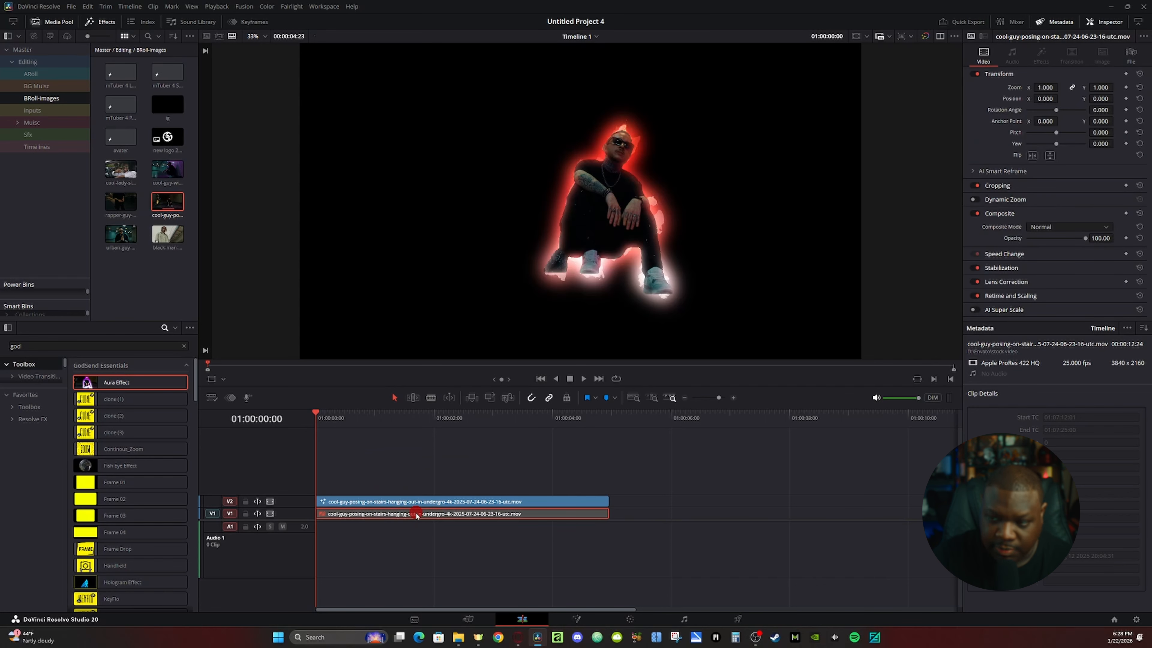
{"action": "key", "text": "d"}
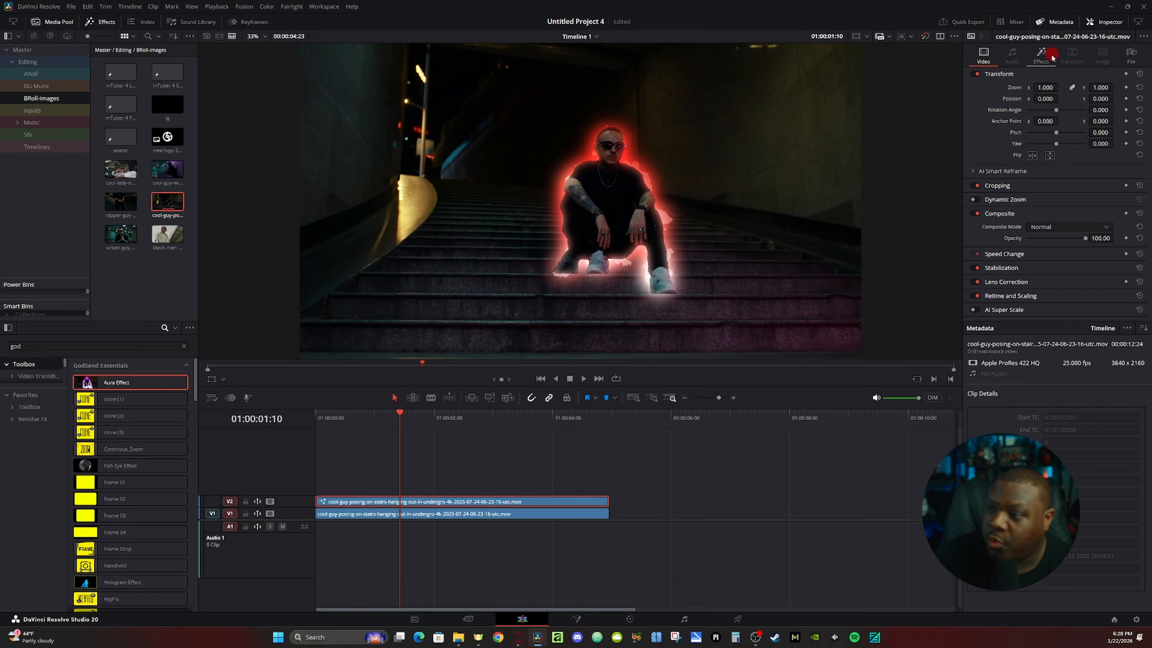
- Set the V2 clip's Aura Effect to Detail 9.61, Scale 3.15, Seethe 0.24 and Seethe Rate 0.205, and play back the glow
{"action": "left_click", "coordinate": [1040, 57]}
{"action": "scroll", "coordinate": [1061, 168], "scroll_direction": "down", "scroll_amount": 2}
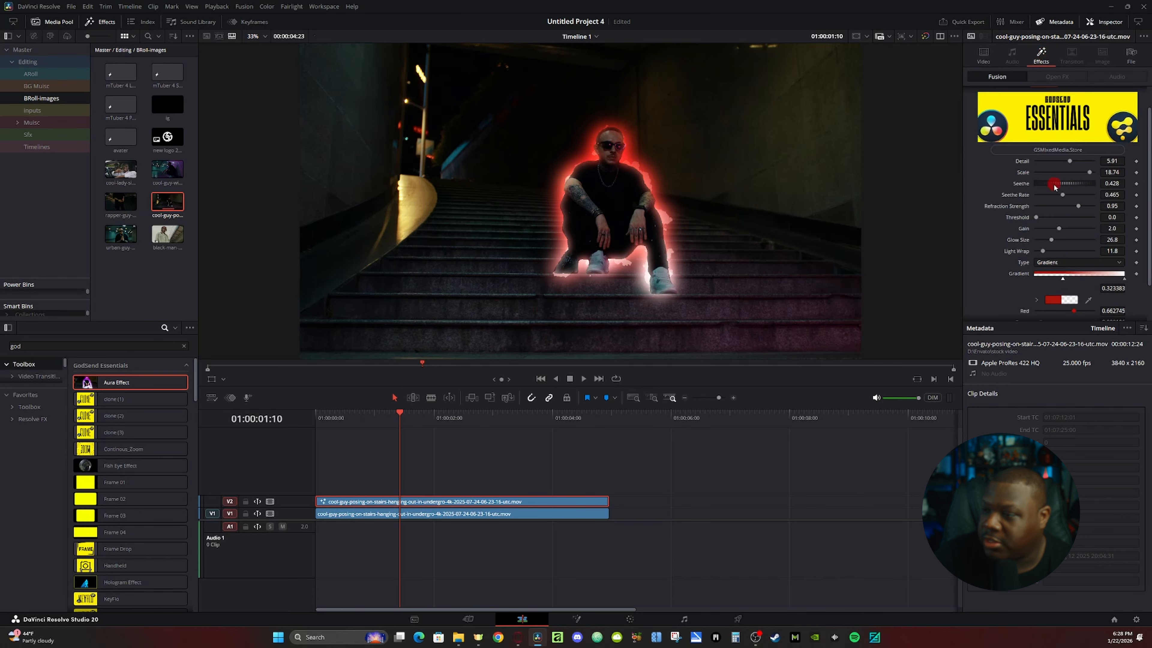
{"action": "left_click", "coordinate": [1064, 173]}
{"action": "left_click_drag", "start_coordinate": [1071, 148], "coordinate": [1086, 135]}
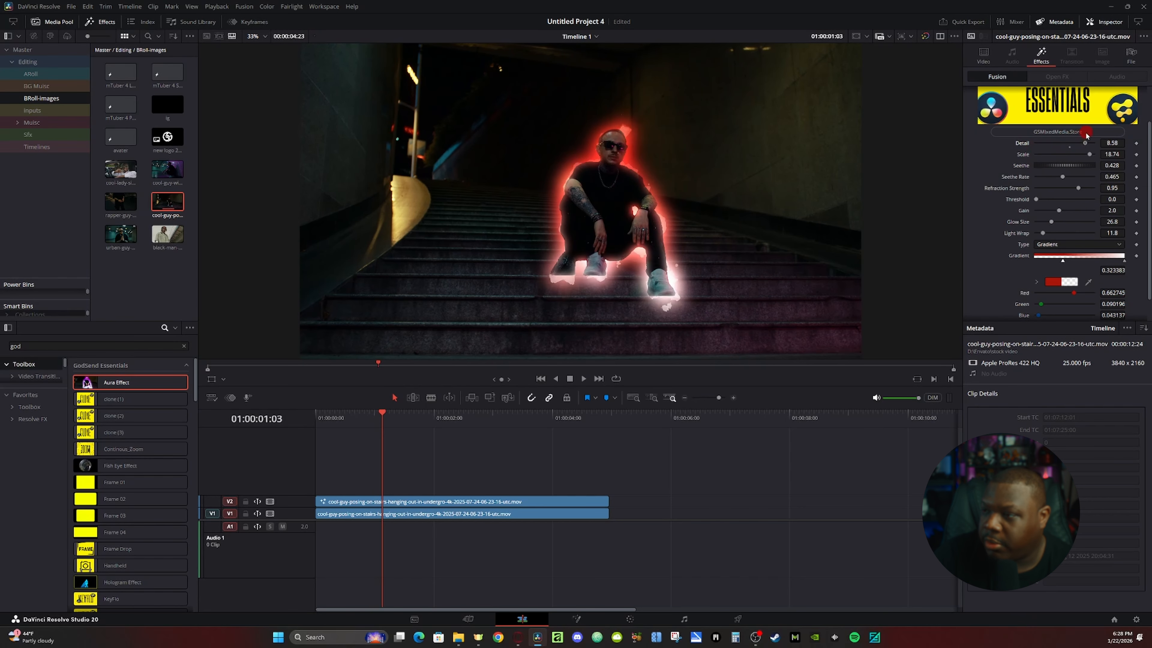
{"action": "left_click_drag", "start_coordinate": [1086, 134], "coordinate": [1091, 136]}
{"action": "key", "text": "space"}
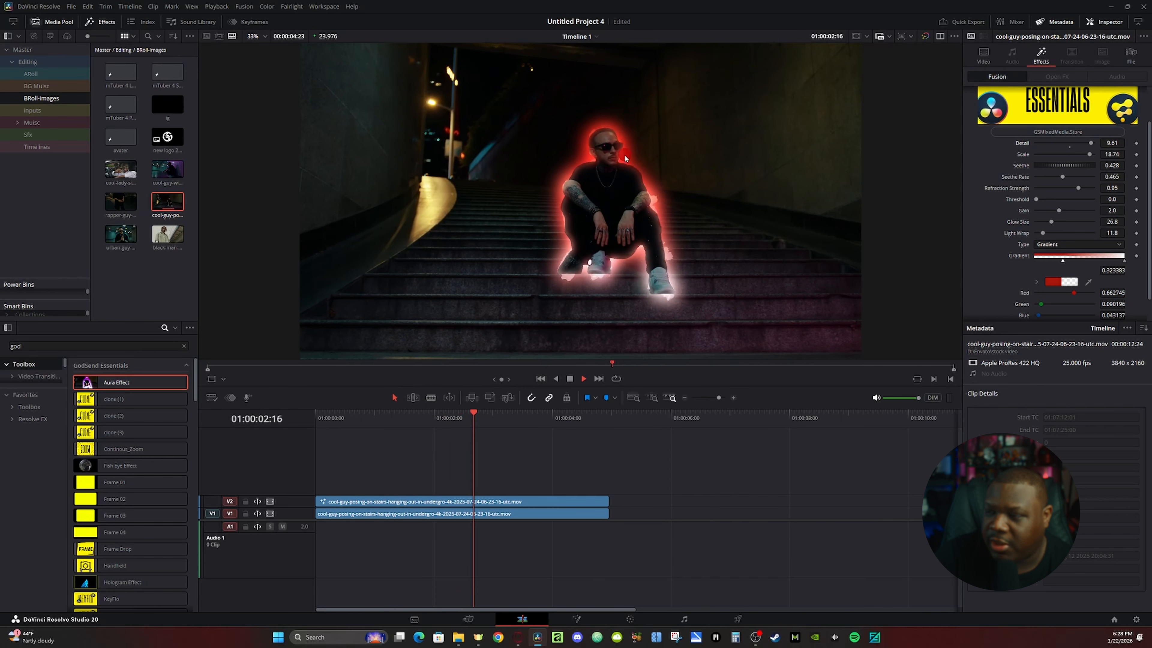
{"action": "left_click_drag", "start_coordinate": [1089, 154], "coordinate": [1048, 178]}
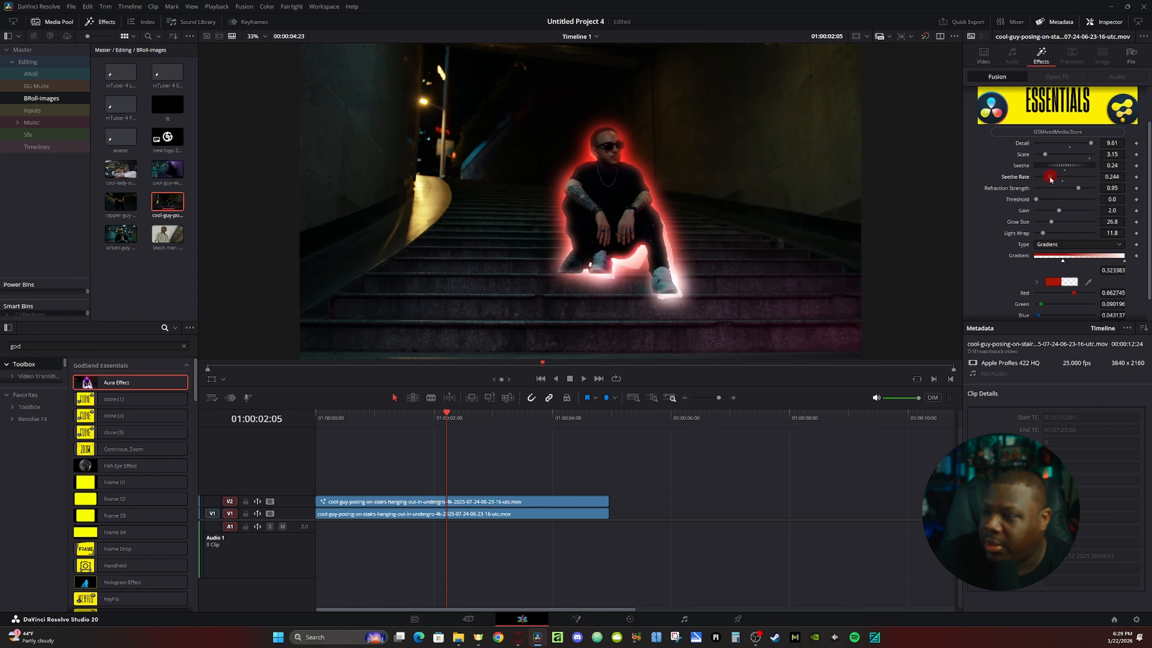
{"action": "key", "text": "space"}
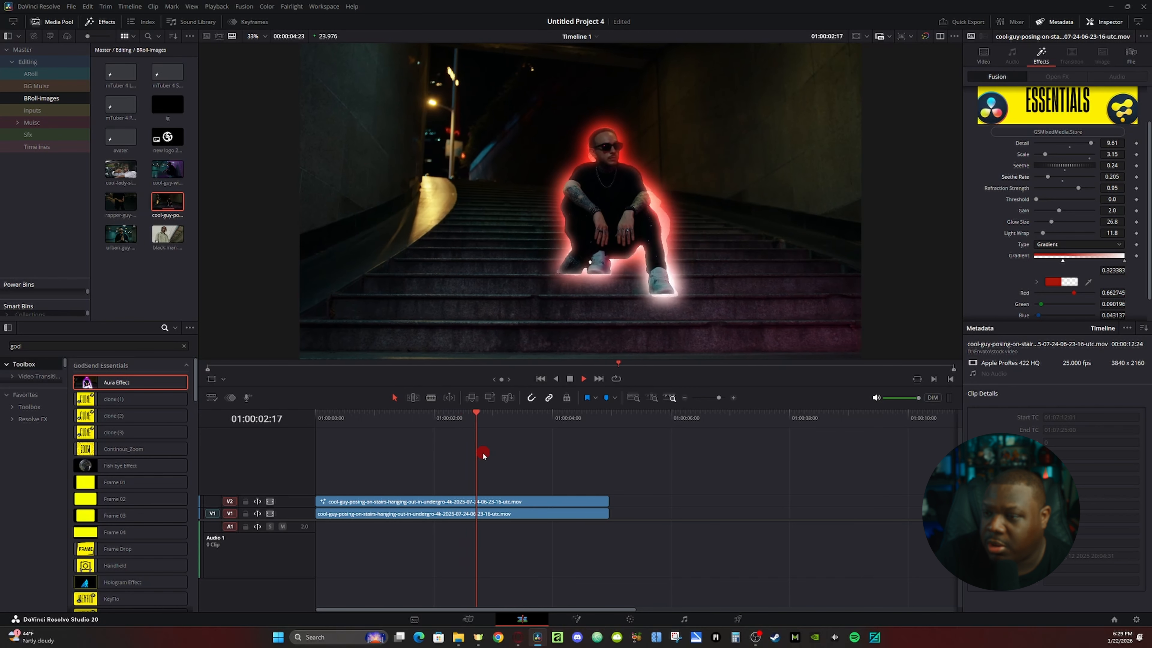
- Add a gradient stop at about 0.65 in the Aura Effect and colour it black (#000000)
{"action": "left_click", "coordinate": [1092, 257]}
{"action": "left_click", "coordinate": [1061, 282]}
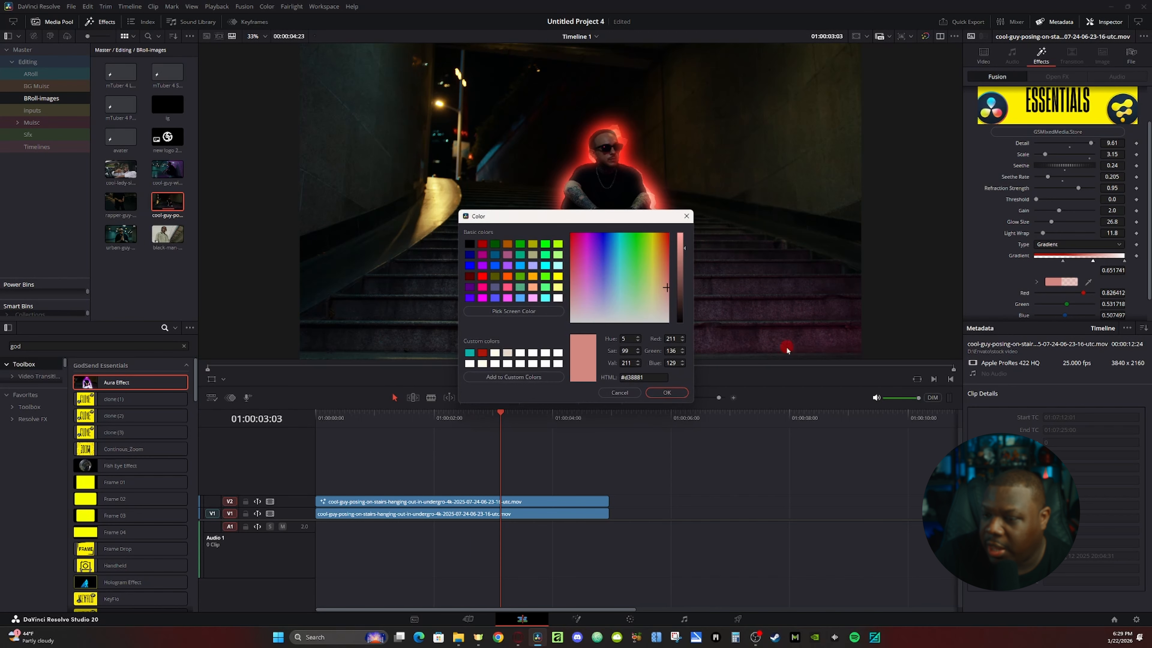
{"action": "left_click", "coordinate": [470, 245]}
{"action": "left_click", "coordinate": [667, 392]}
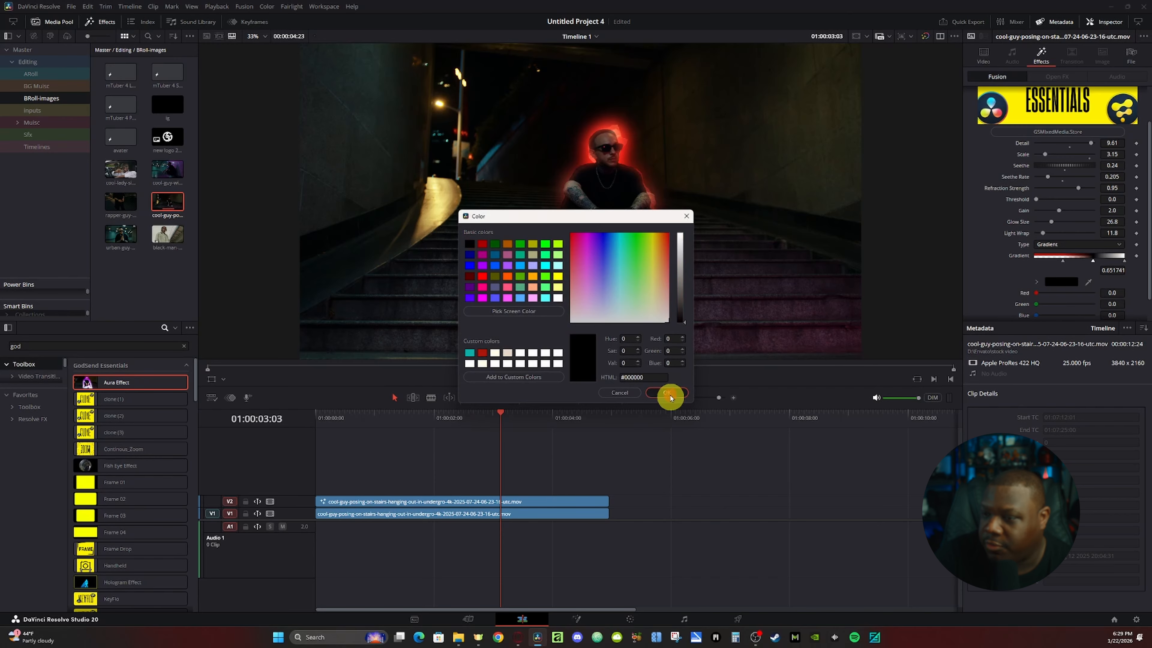
- Add a gradient stop at about 0.12 in the Aura Effect and colour it magenta (#ff00ff)
{"action": "left_click", "coordinate": [1044, 257]}
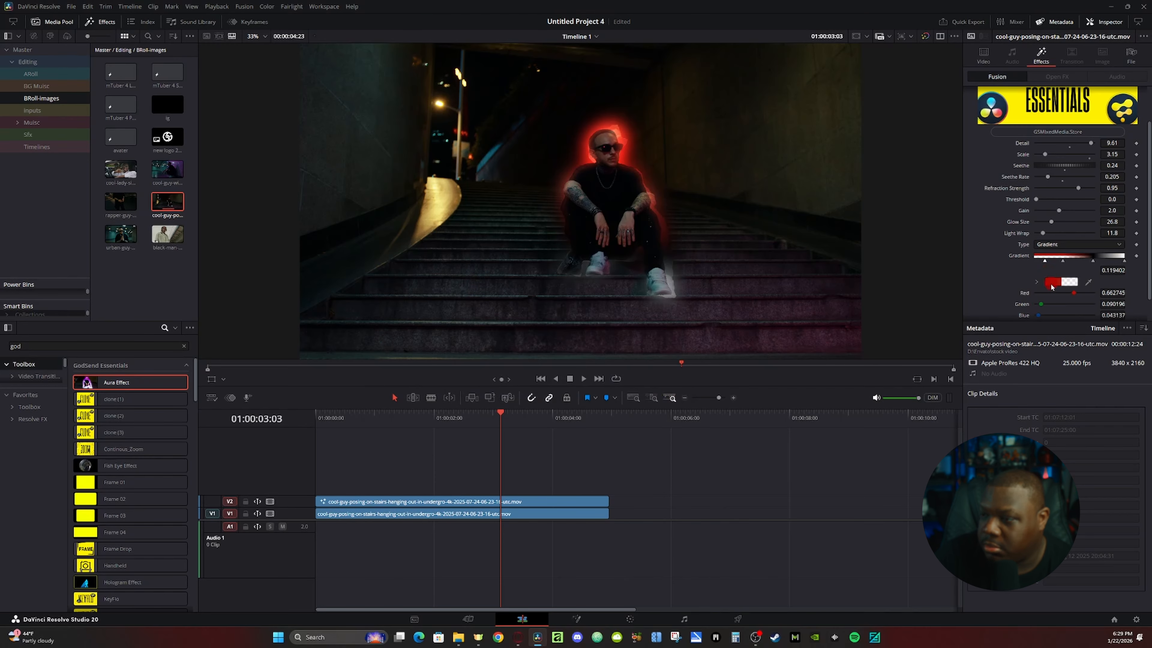
{"action": "left_click", "coordinate": [1061, 282]}
{"action": "left_click", "coordinate": [482, 298]}
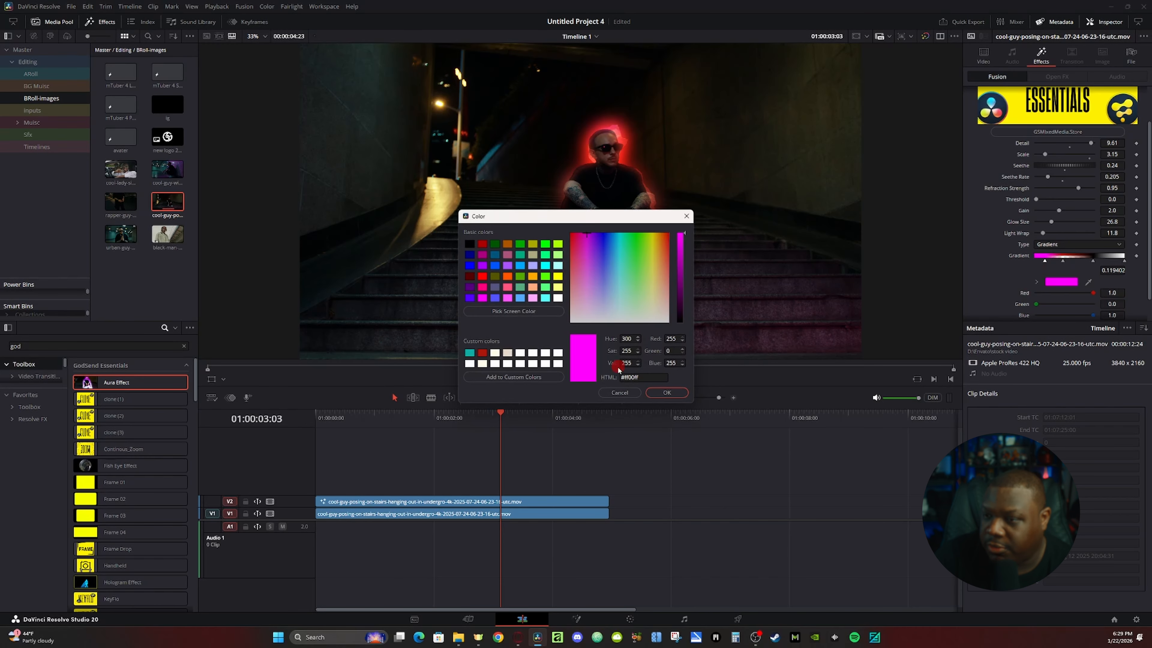
{"action": "left_click", "coordinate": [669, 392]}
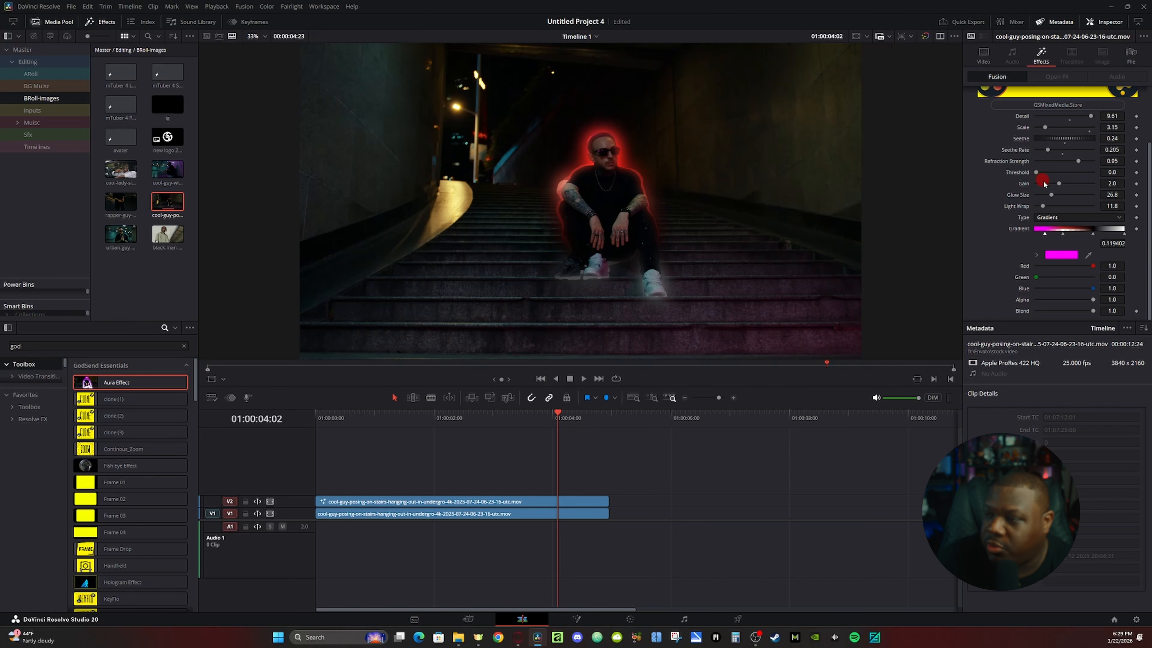
- Raise the Aura Effect's Gain to 2.992 and Glow Size to 40.9, and increase Light Wrap beyond 26.8
{"action": "mouse_move", "coordinate": [1057, 185]}
{"action": "left_mouse_down"}
{"action": "mouse_move", "coordinate": [1070, 184]}
{"action": "mouse_move", "coordinate": [1051, 206]}
{"action": "left_mouse_up"}
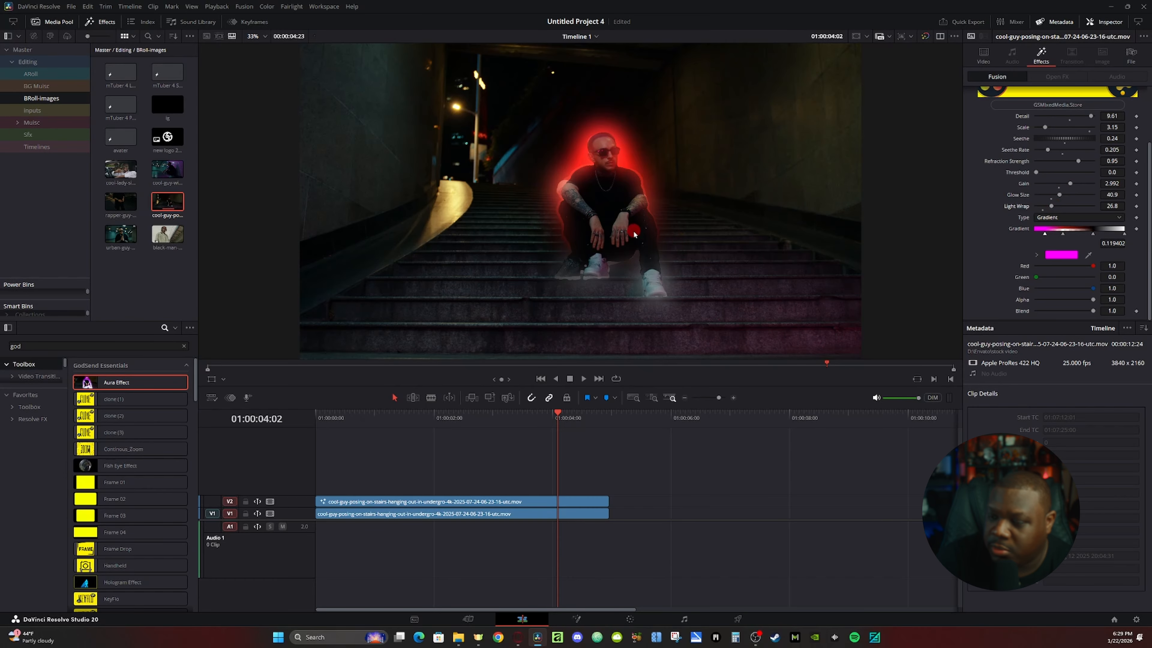
{"action": "scroll", "coordinate": [631, 228], "scroll_direction": "up", "scroll_amount": 5}
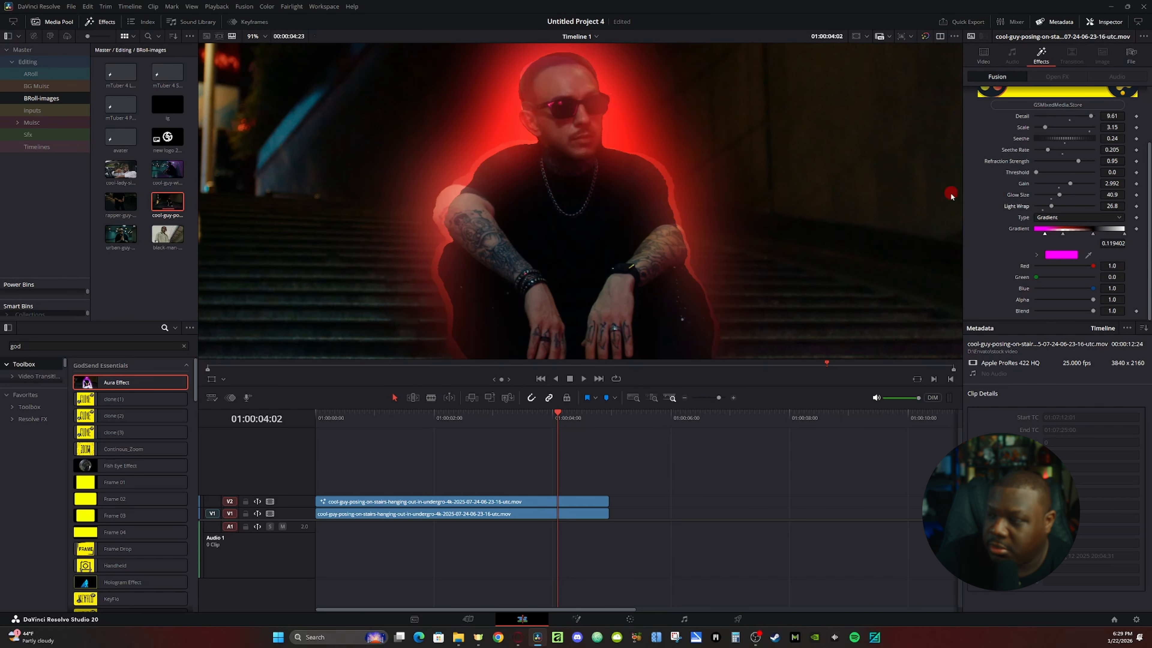
{"action": "mouse_move", "coordinate": [1051, 207]}
{"action": "left_mouse_down"}
{"action": "mouse_move", "coordinate": [1061, 207]}
{"action": "mouse_move", "coordinate": [1015, 212]}
{"action": "mouse_move", "coordinate": [1059, 209]}
{"action": "left_mouse_up"}
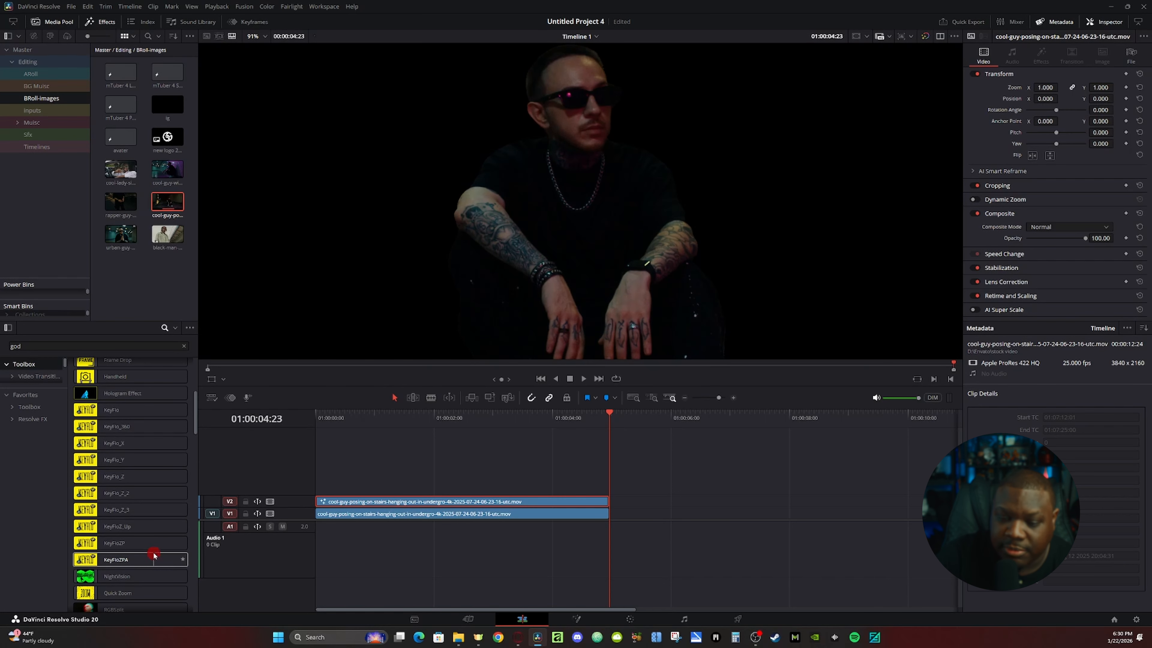
- Apply the KeyFlo effect to the masked stairs clip on track V2
{"action": "left_click_drag", "start_coordinate": [123, 411], "coordinate": [401, 503]}
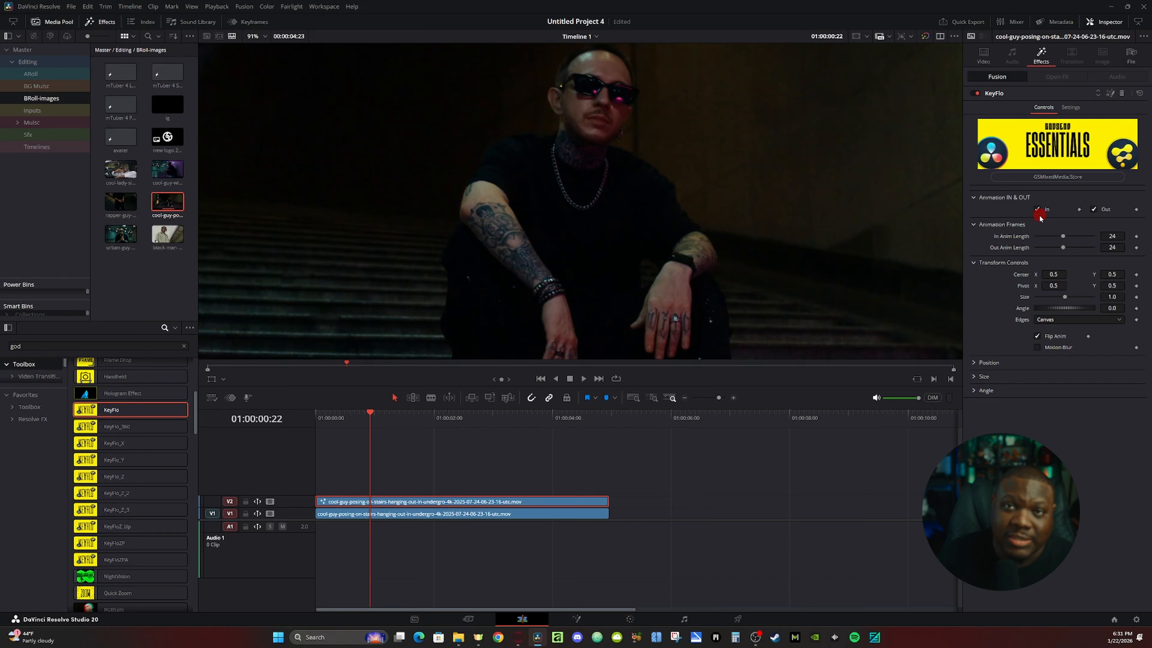
- Check the timeline frame rate in the project settings and the V2 clip's duration in frames, leaving both unchanged
{"action": "key", "text": "shift+9"}
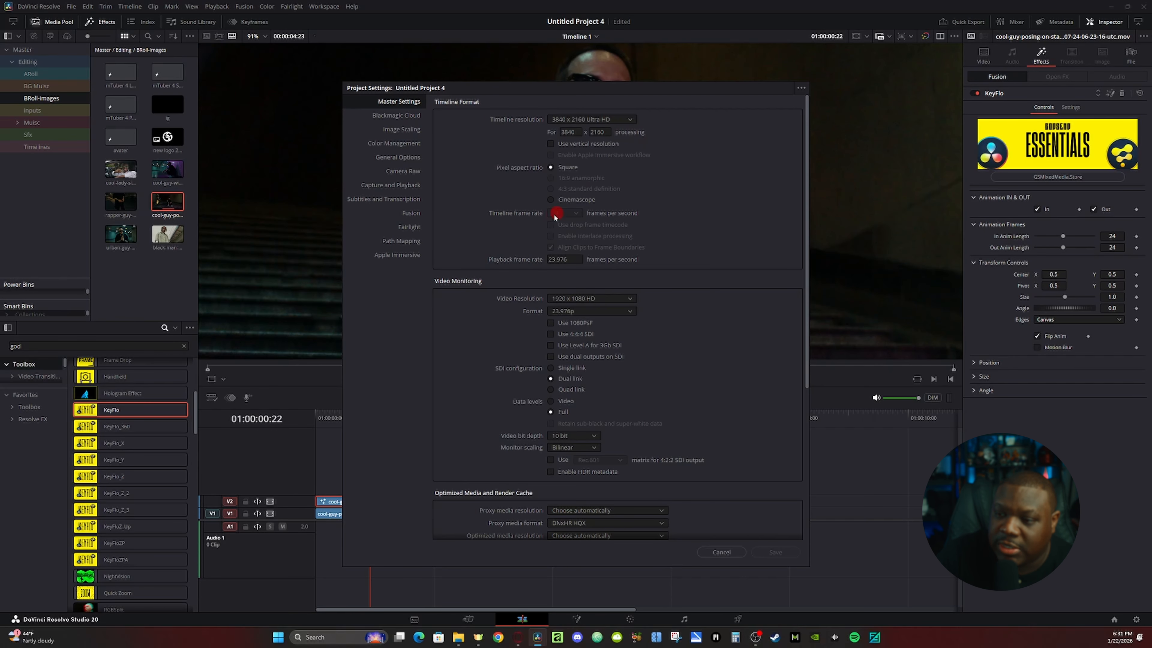
{"action": "left_click", "coordinate": [721, 552]}
{"action": "key", "text": "ctrl+d"}
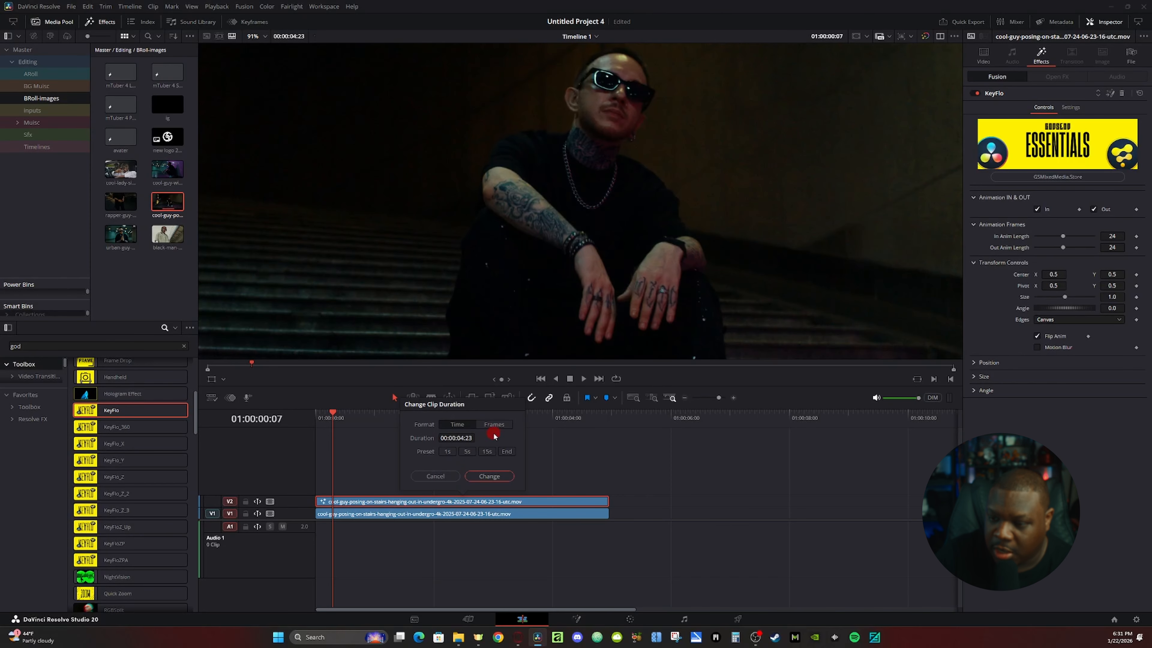
{"action": "left_click", "coordinate": [498, 426]}
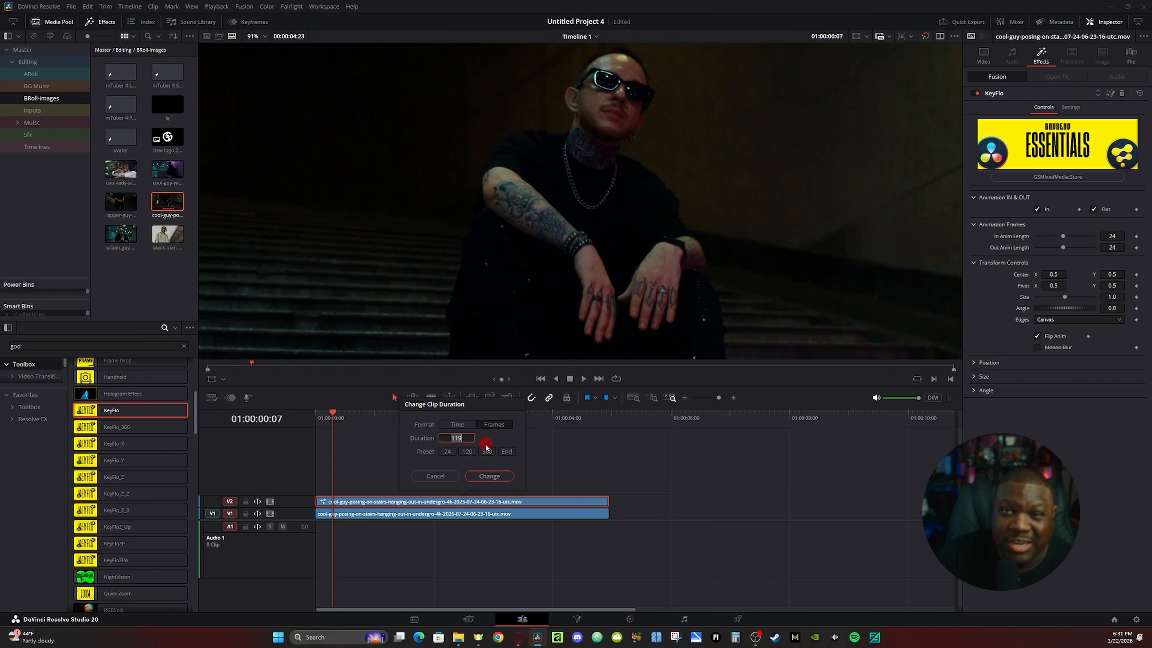
{"action": "left_click", "coordinate": [436, 476]}
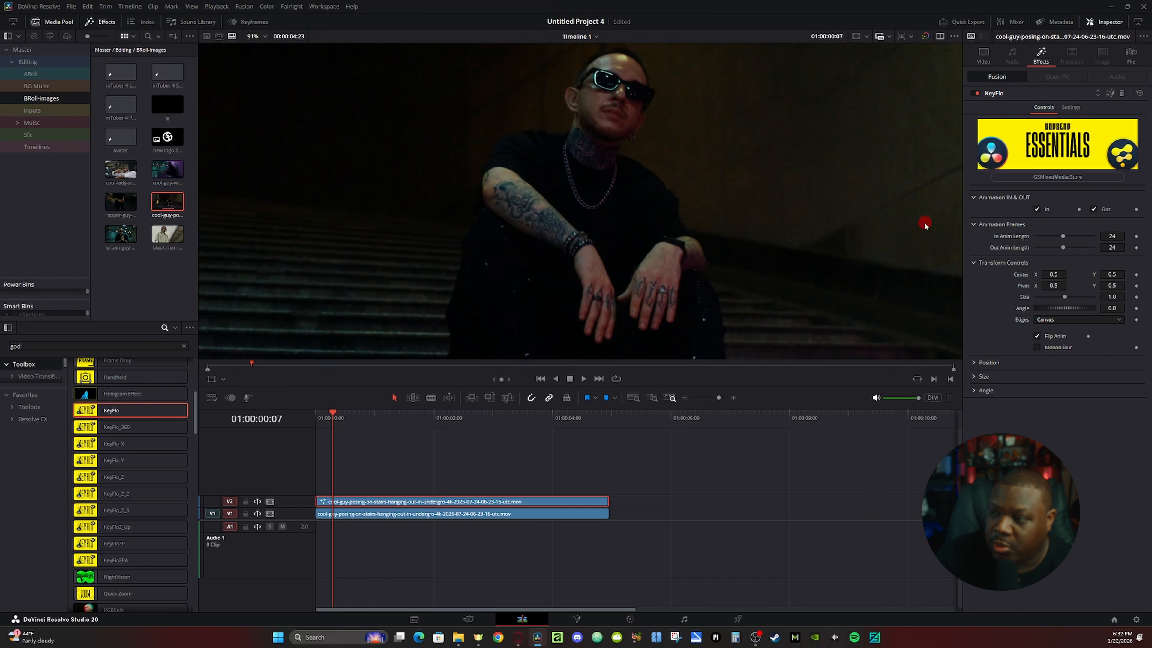
- Scrub from the clip's start to 01:00:00:07, shift the KeyFlo Center X to 0.309 and try adjusting its Size
{"action": "left_click", "coordinate": [320, 420]}
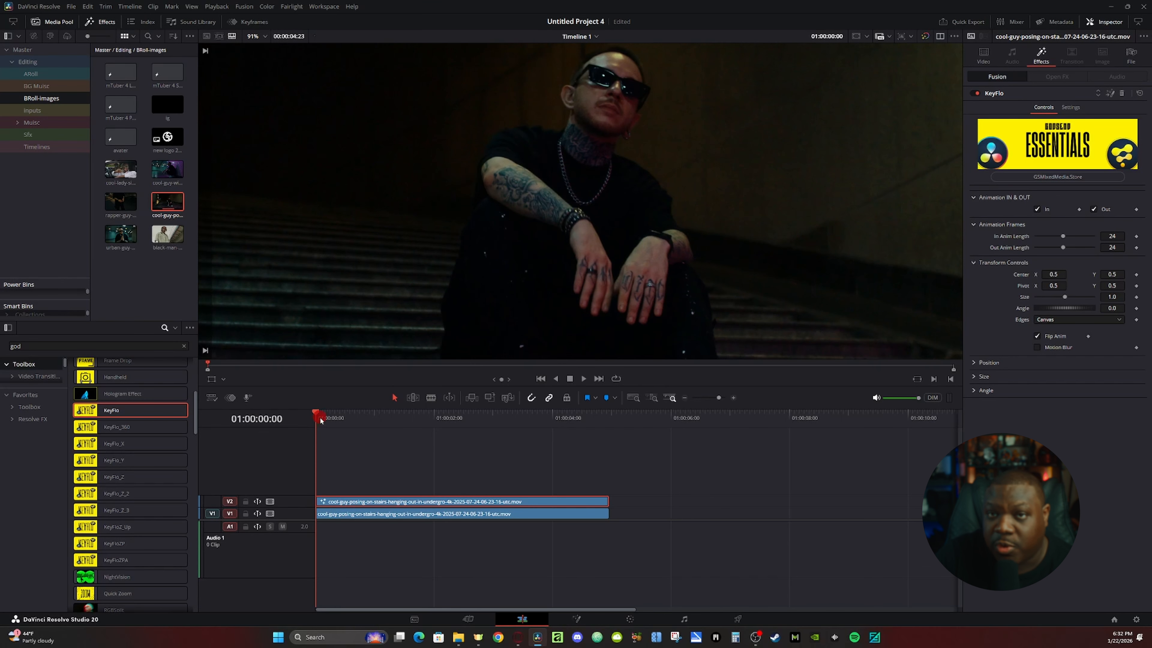
{"action": "left_click_drag", "start_coordinate": [319, 419], "coordinate": [333, 412]}
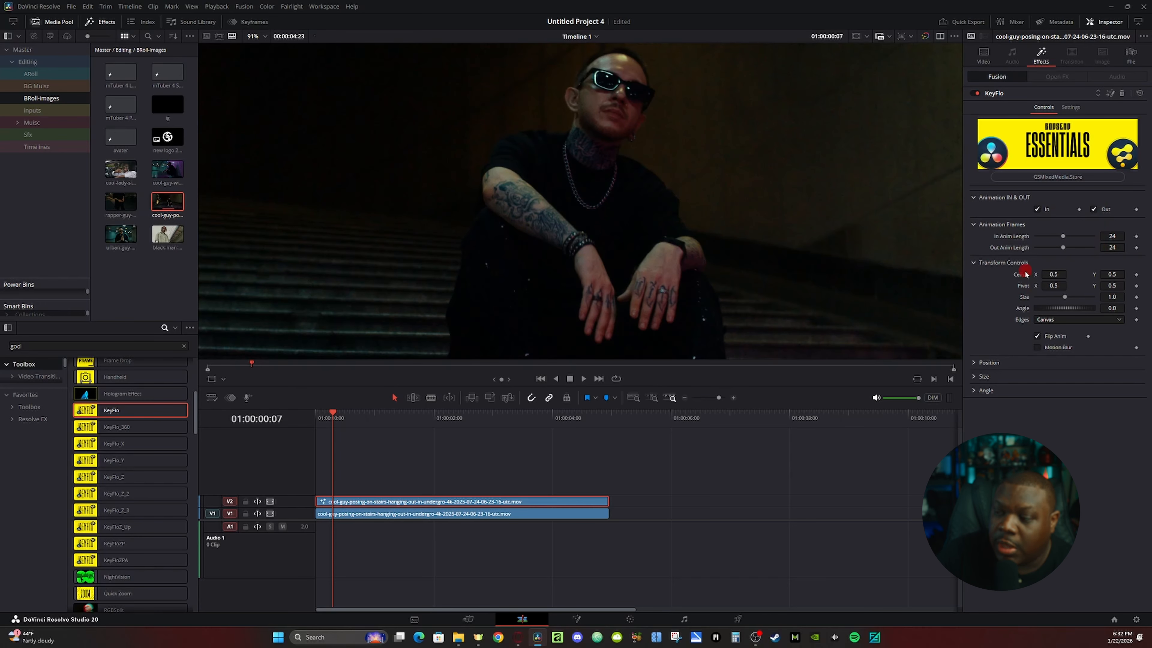
{"action": "left_click_drag", "start_coordinate": [1052, 275], "coordinate": [972, 278]}
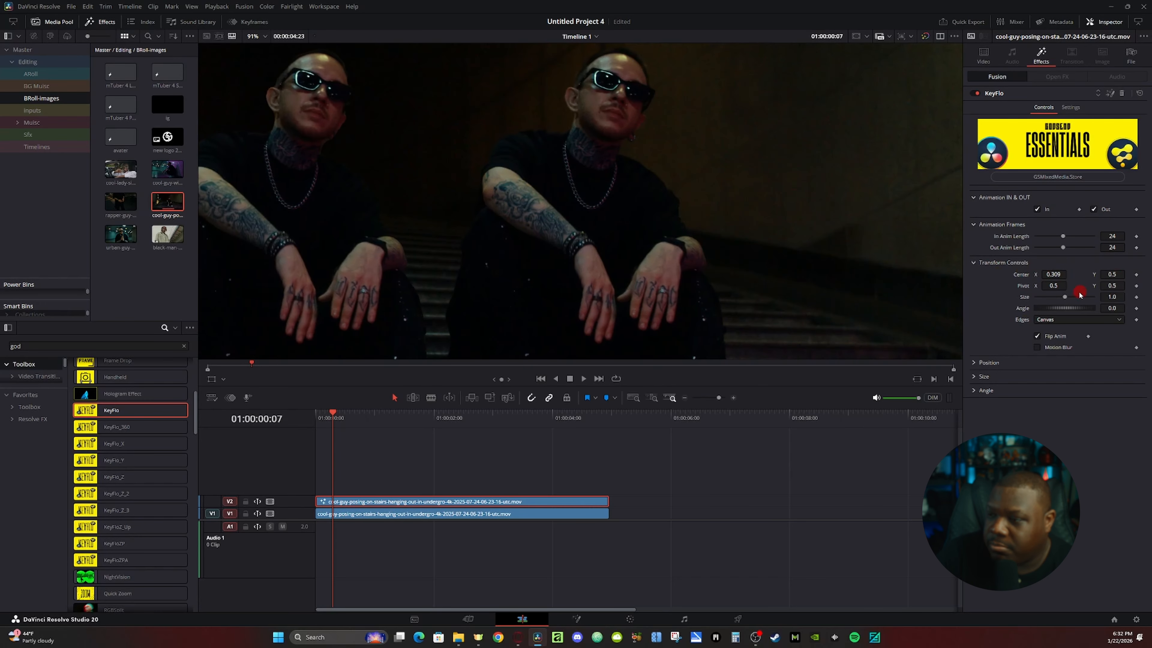
{"action": "left_click_drag", "start_coordinate": [1066, 296], "coordinate": [1066, 303]}
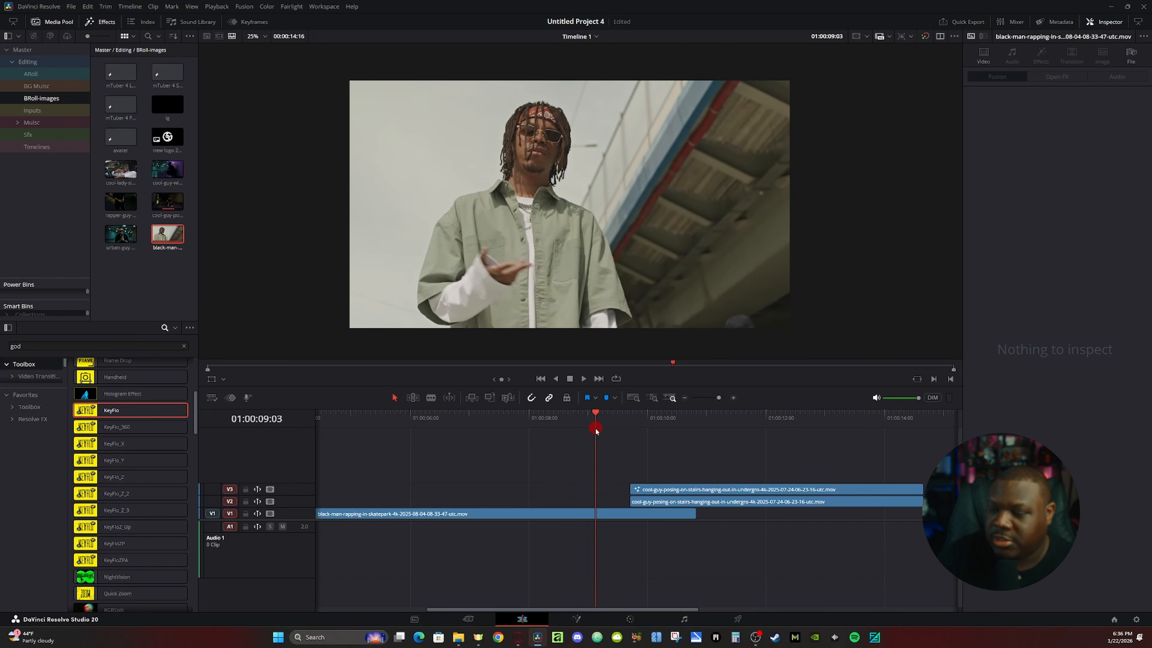
- Place the playhead at the start of the stairs clips and advance it one second to 01:00:10:17
{"action": "left_click_drag", "start_coordinate": [596, 429], "coordinate": [631, 428]}
{"action": "left_click", "coordinate": [656, 421]}
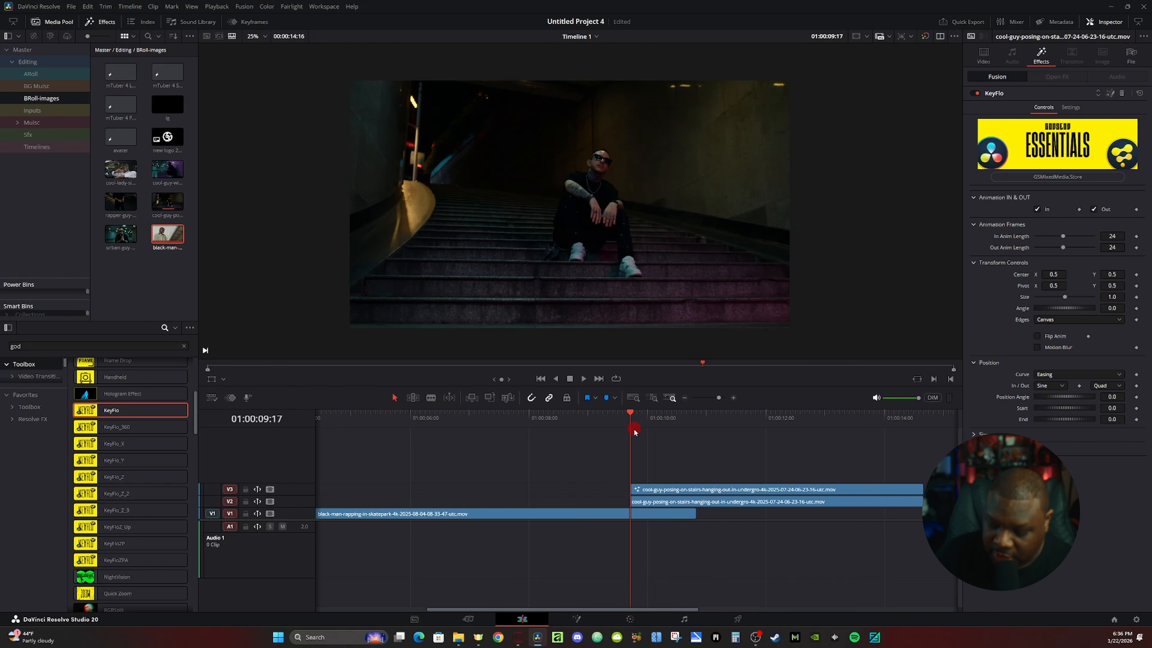
{"action": "key", "text": "shift+Right"}
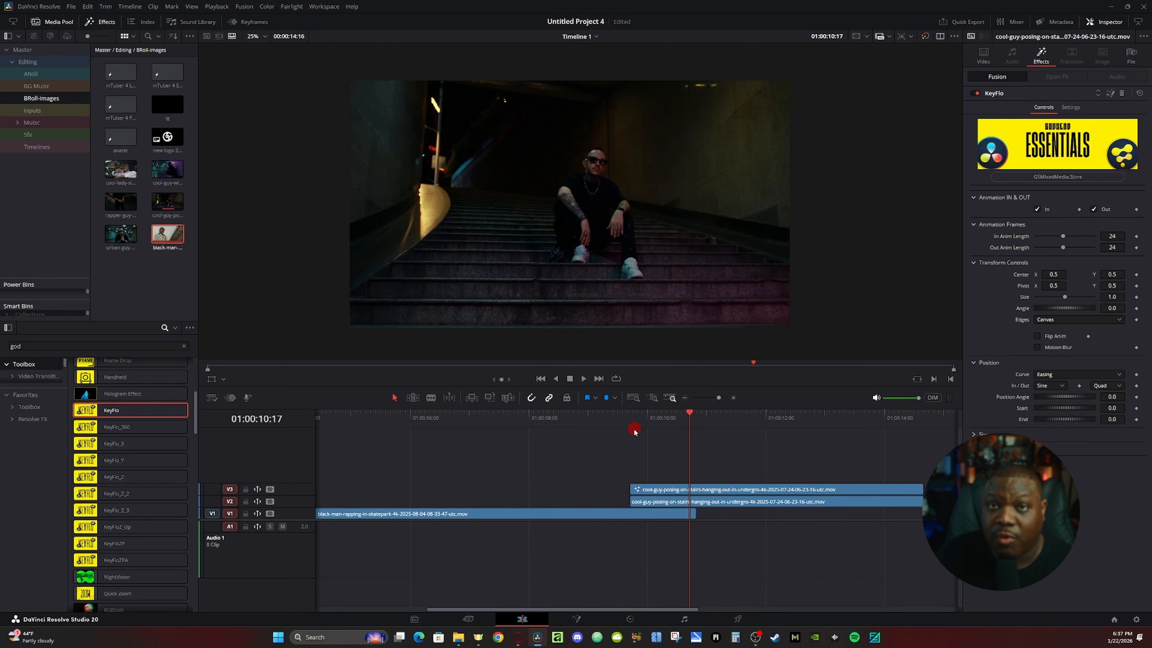